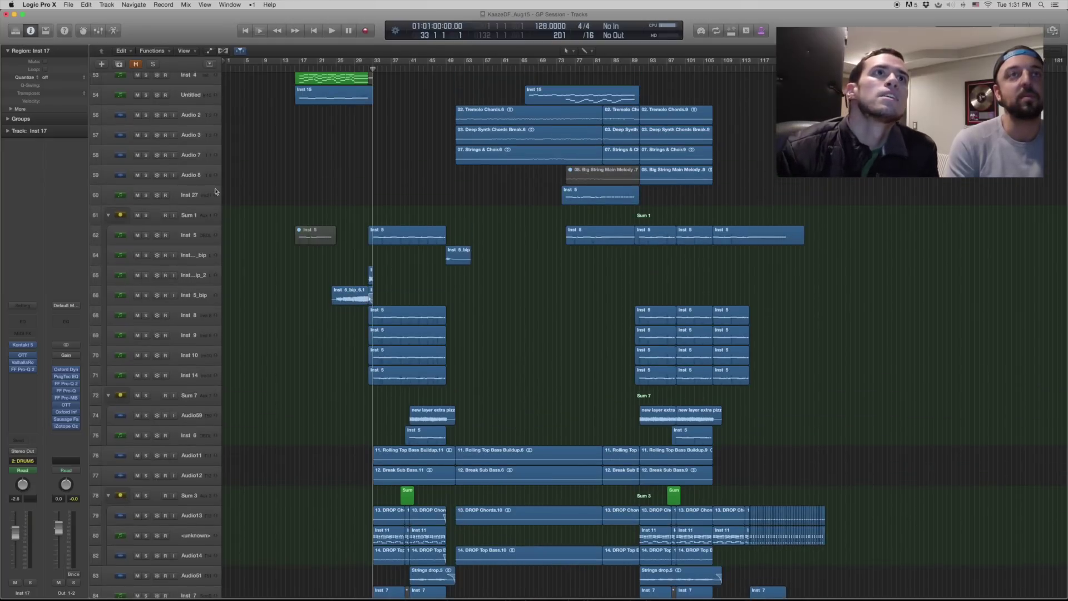
Listen to the soloed Inst 5 lead with its Massive synth open and stop playback
key("space")
left_click_drag(660, 73, 637, 93)
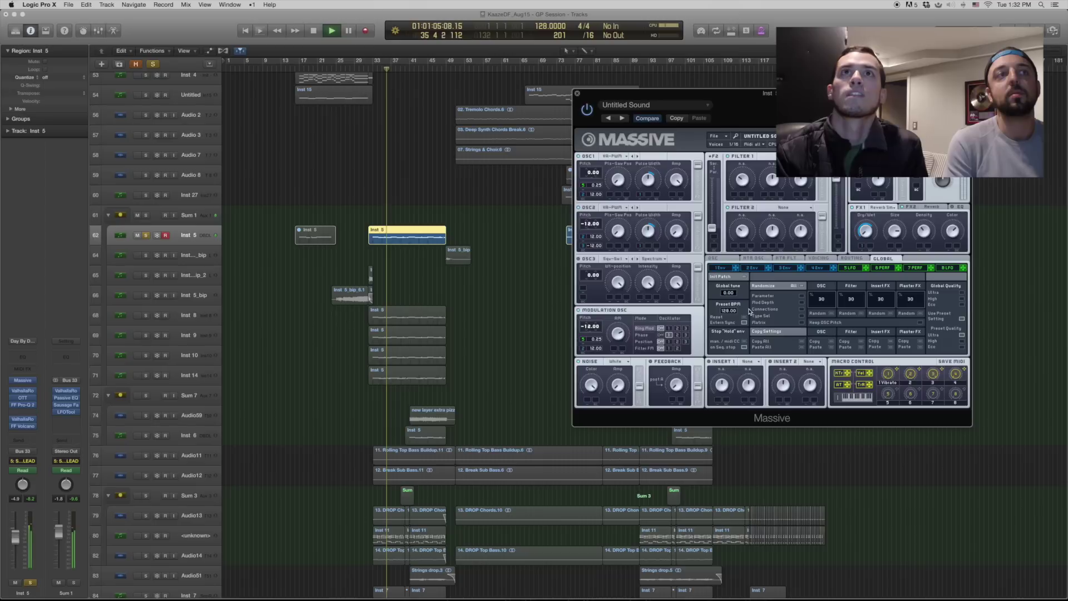
left_click(490, 229)
key("space")
Open the Inst 5 region starting near bar 33 in the Piano Roll and show its MIDI controller lane
key("super+Down")
key("super+Down")
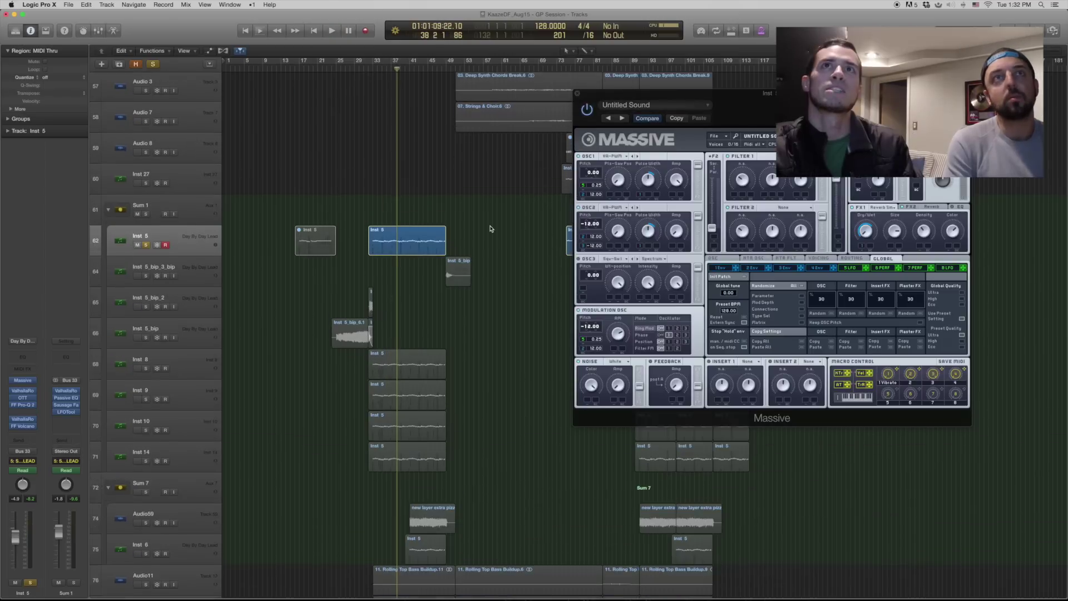
key("super+Down")
key("super+Down")
key("super+Down")
key("super+Right")
key("super+Down")
key("super+Down")
key("super+Right")
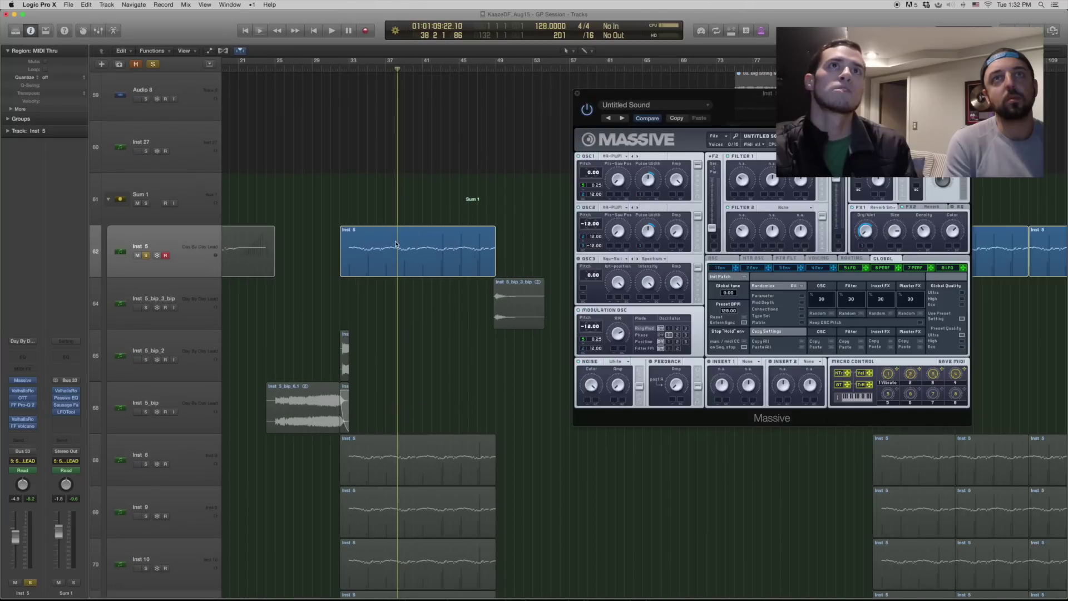
left_click(396, 243)
double_click(396, 244)
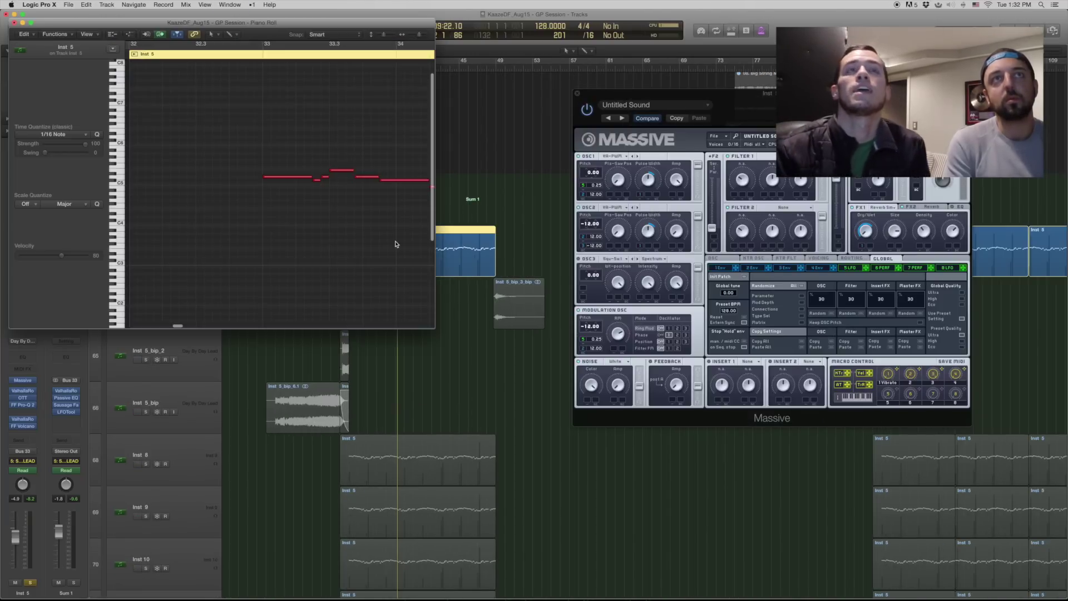
key("a")
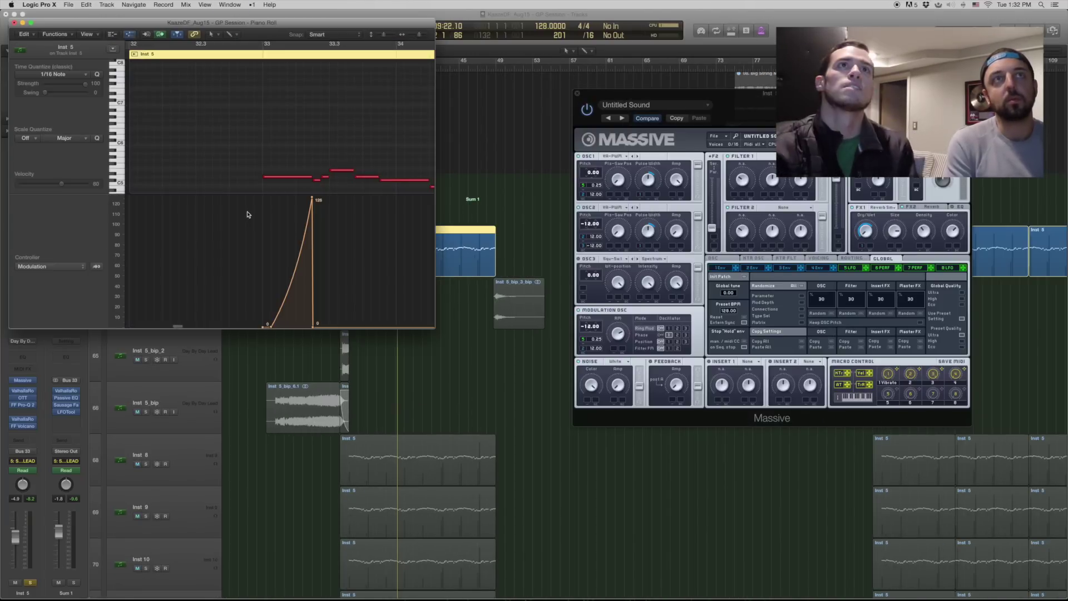
Examine the modulation and pitch bend curves along the Inst 5 lead region and close the Piano Roll
key("super+Left")
key("super+Left")
key("super+Left")
key("super+Left")
key("super+Left")
key("super+Down")
key("super+Right")
key("super+Right")
key("super+Right")
key("super+Right")
key("super+Right")
key("super+Right")
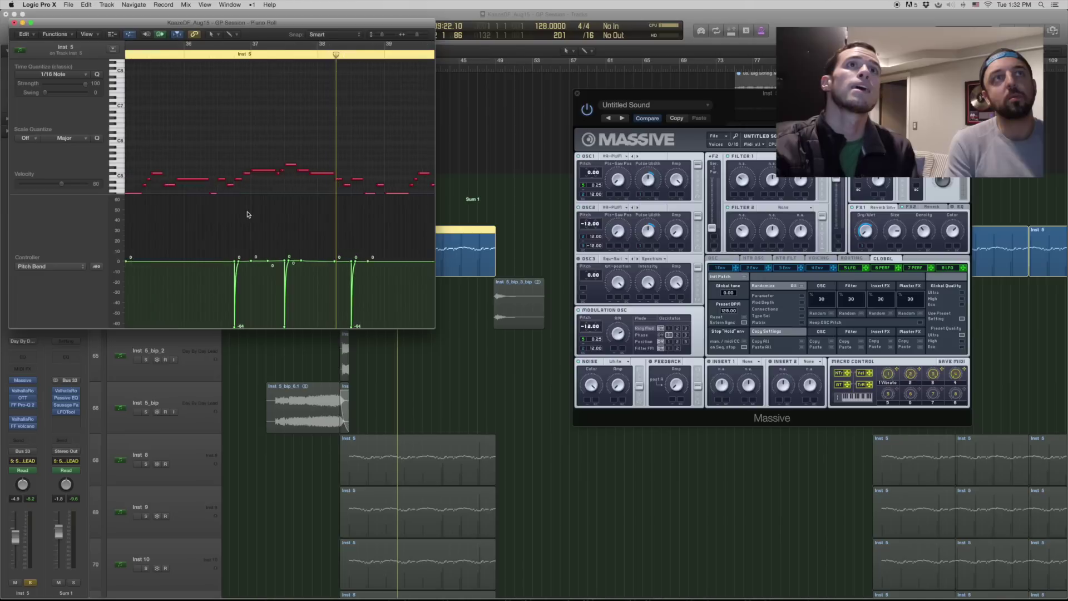
scroll(248, 214, "right", 6)
key("super+w")
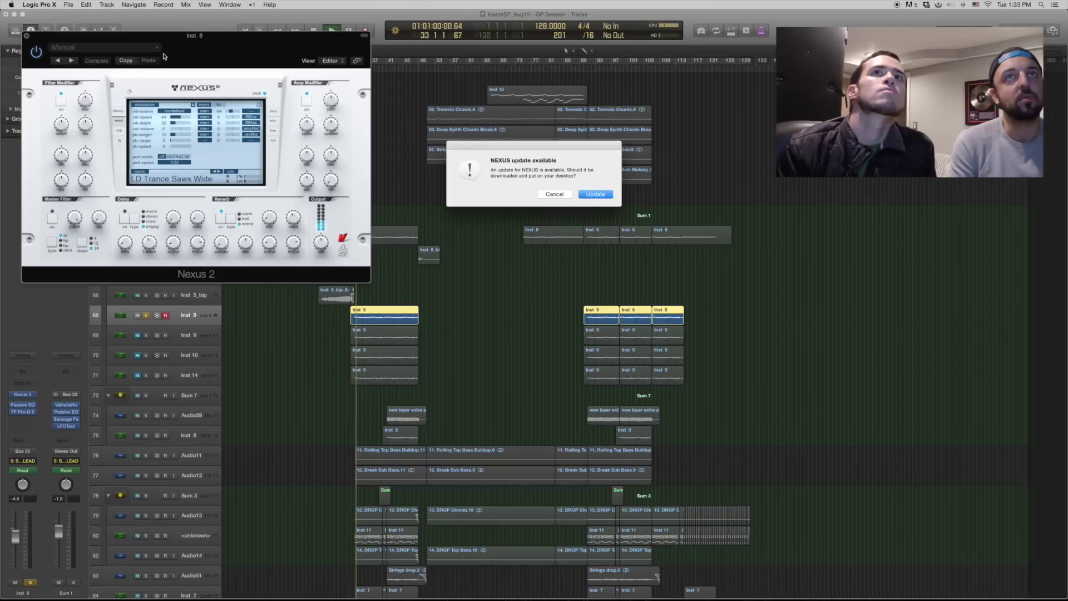
Dismiss the NEXUS update offer, view the modulation page of Inst 8's Nexus 2, and open Inst 9's instrument plug-in
left_click(577, 194)
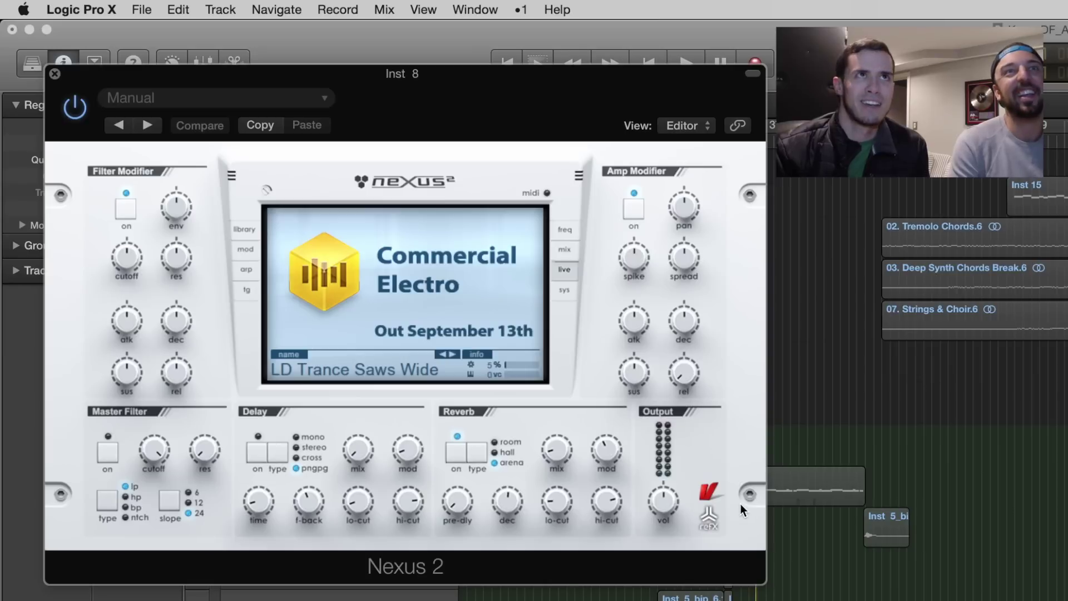
left_click(244, 248)
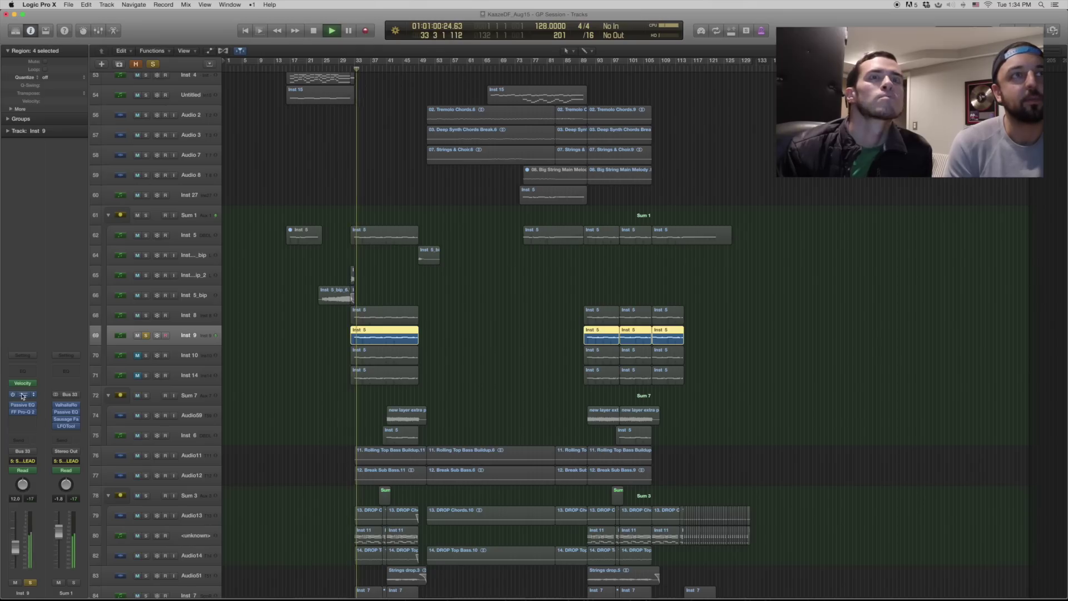
left_click(23, 395)
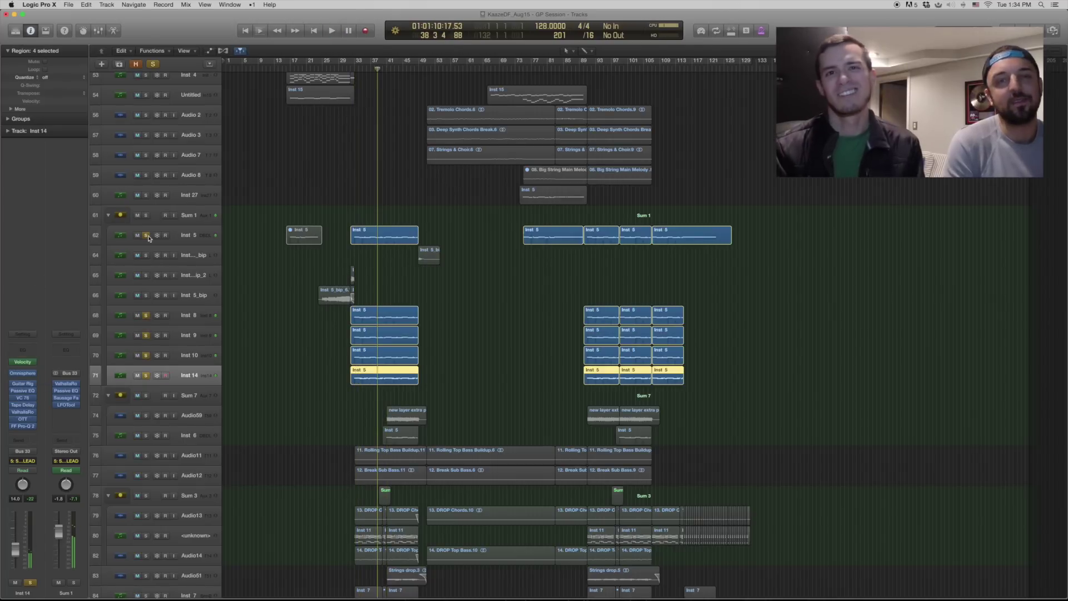
Unsolo Inst 5 and open the Sum 1 inserts: the Valhalla reverb, Passive EQ, Sausage Fattener and LFOTool
left_click(147, 235)
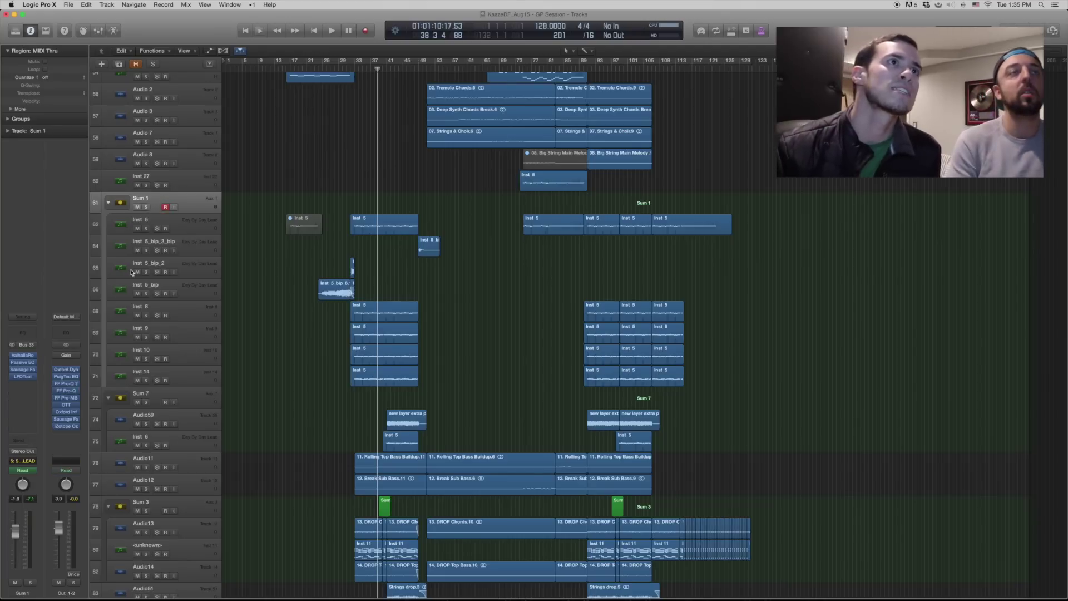
left_click(24, 356)
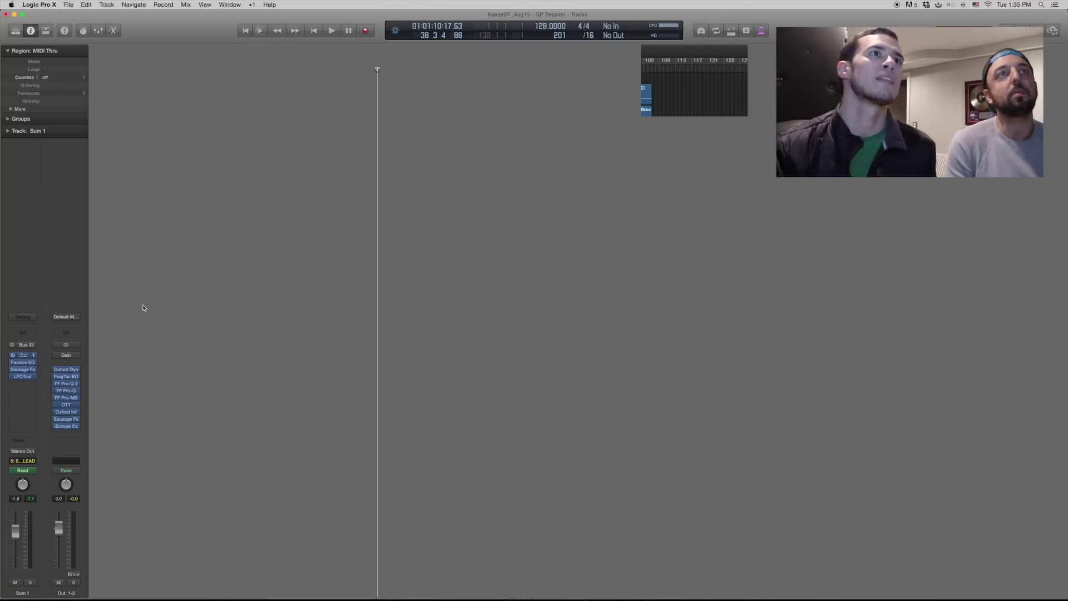
left_click(23, 362)
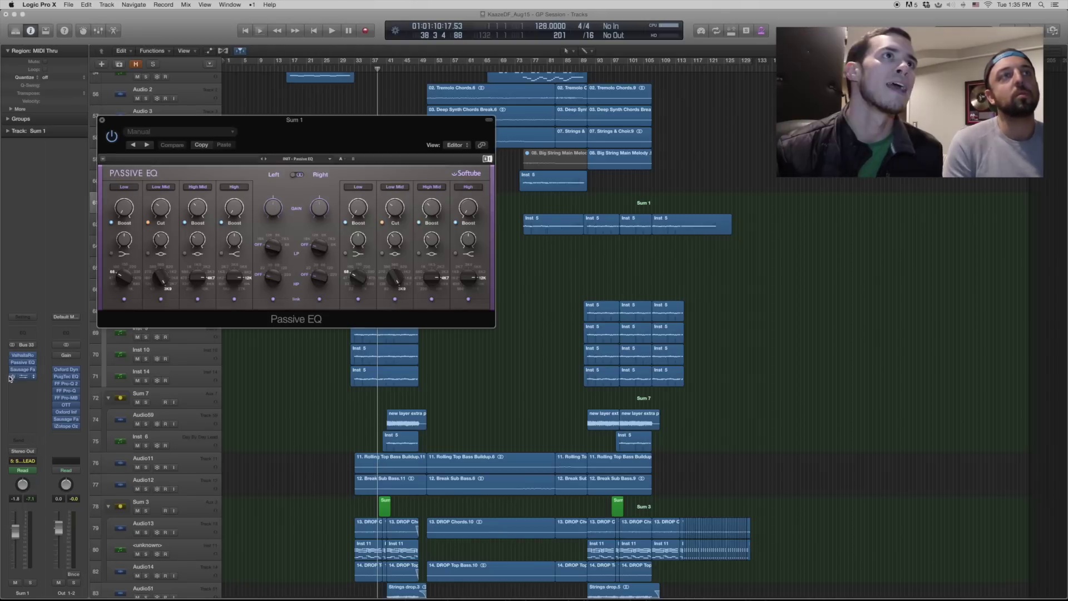
left_click(22, 369)
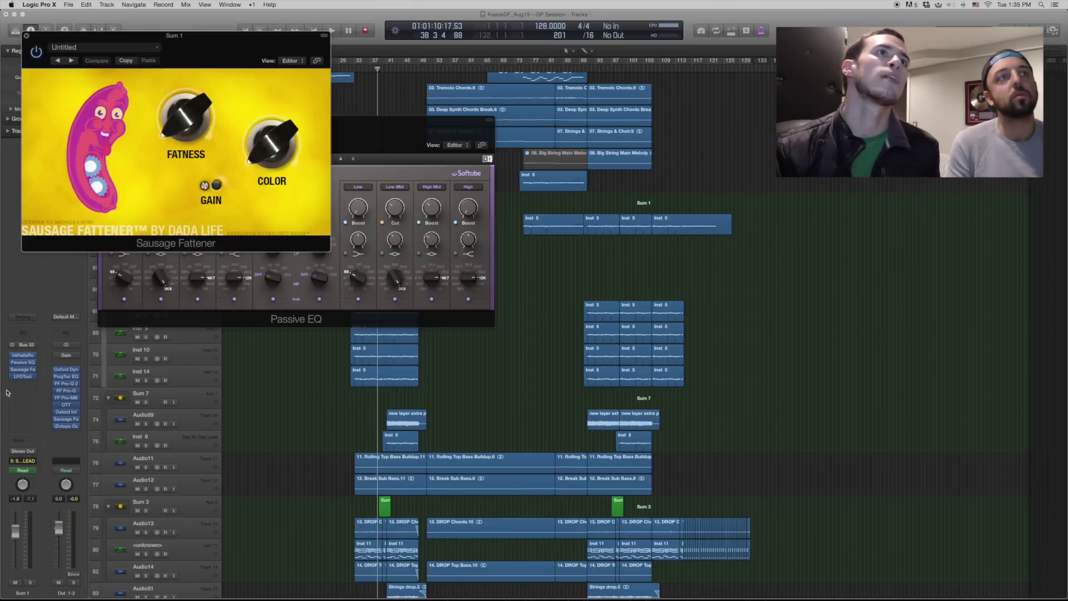
left_click(21, 377)
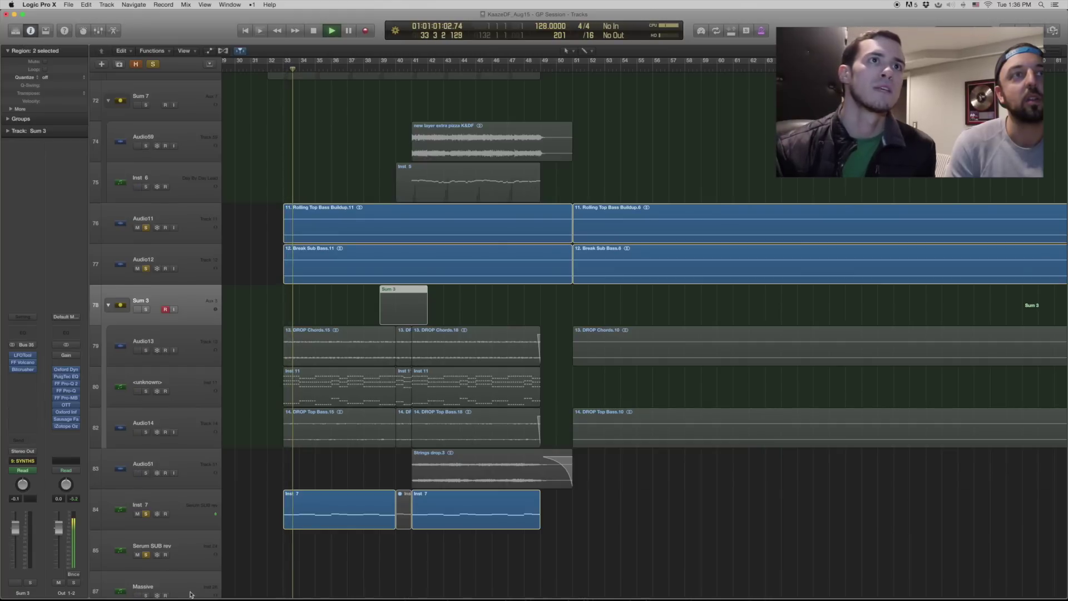
Add the DROP Chords and DROP Top Bass tracks to the solo, and listen to DROP Top Bass alone
left_click(145, 350)
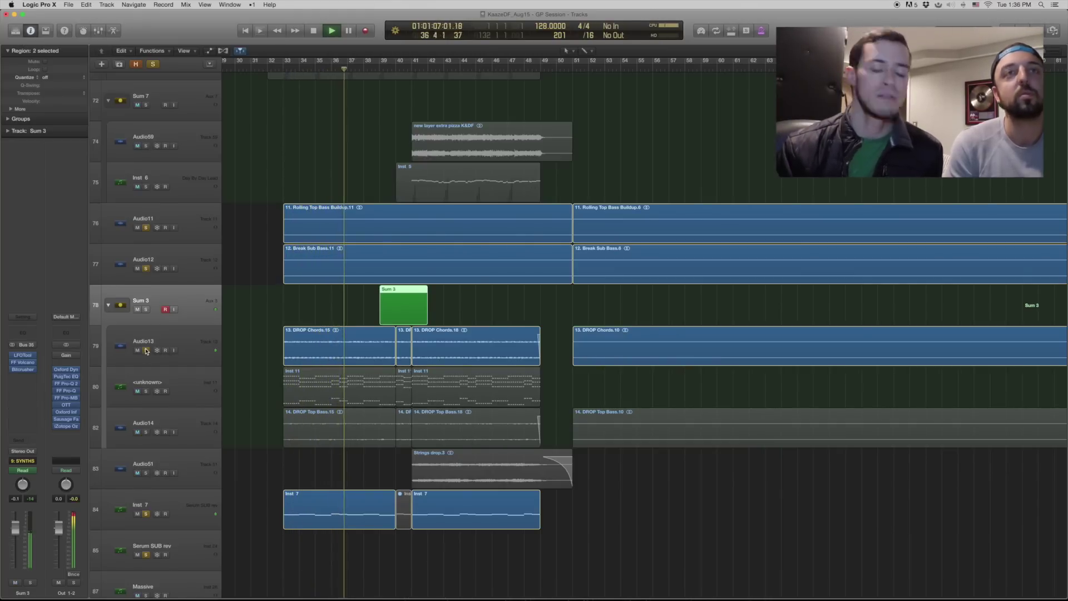
left_click(146, 432)
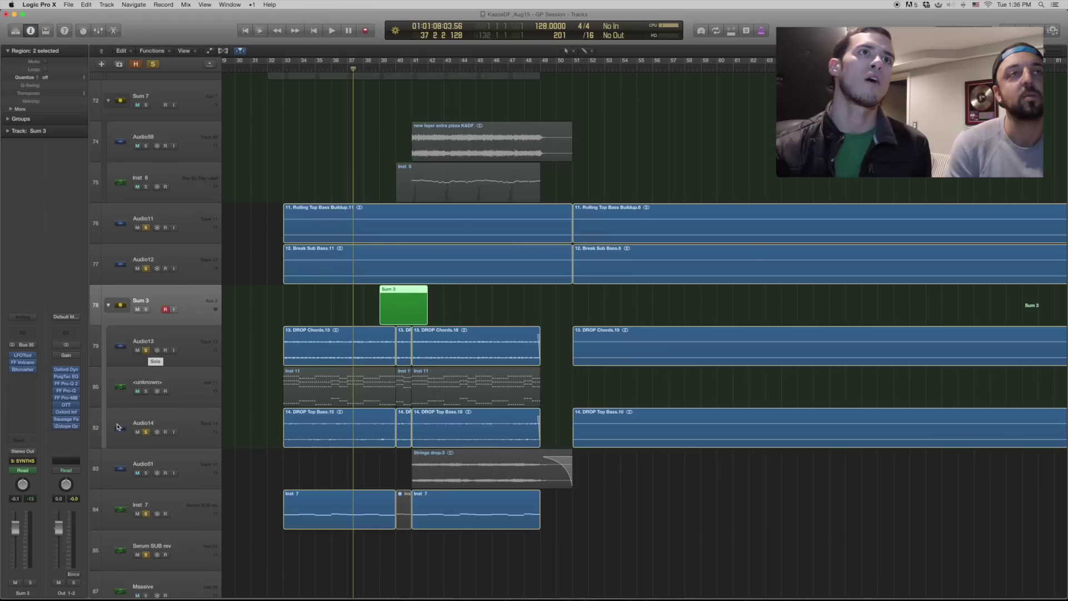
left_click(145, 431, "alt")
key("space")
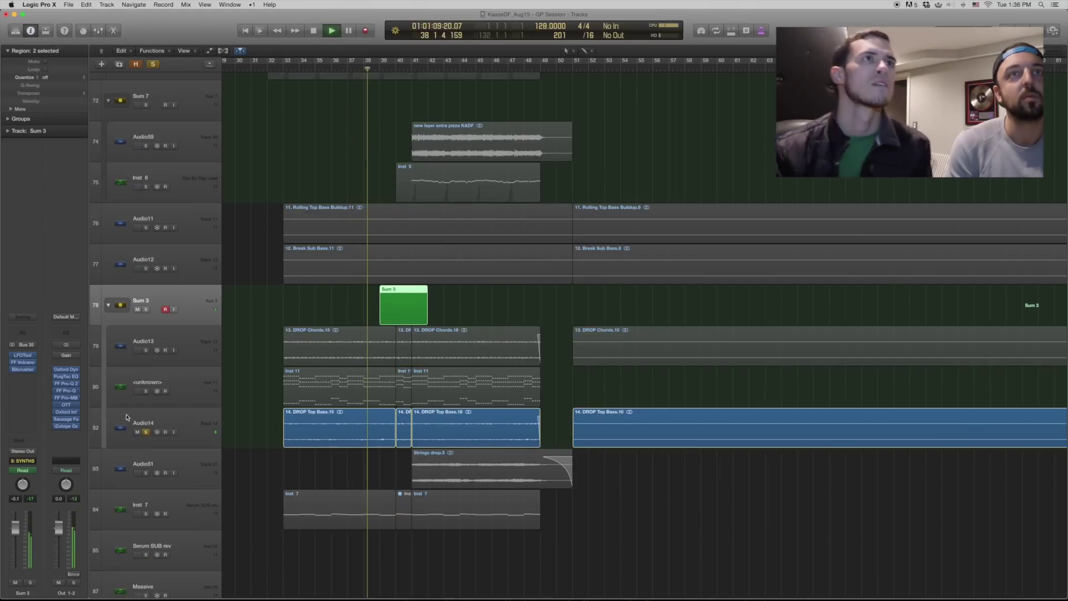
Listen to the soloed Inst 11 part from bar 33, adding the whole Sum 3 stack to the solo
left_click(126, 417)
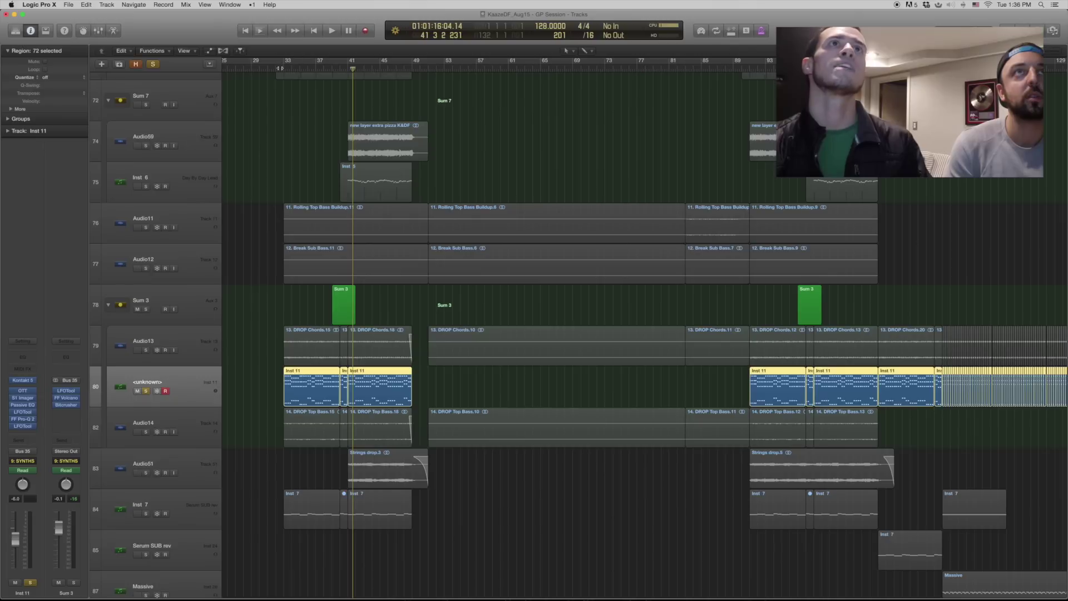
left_click(281, 67)
key("space")
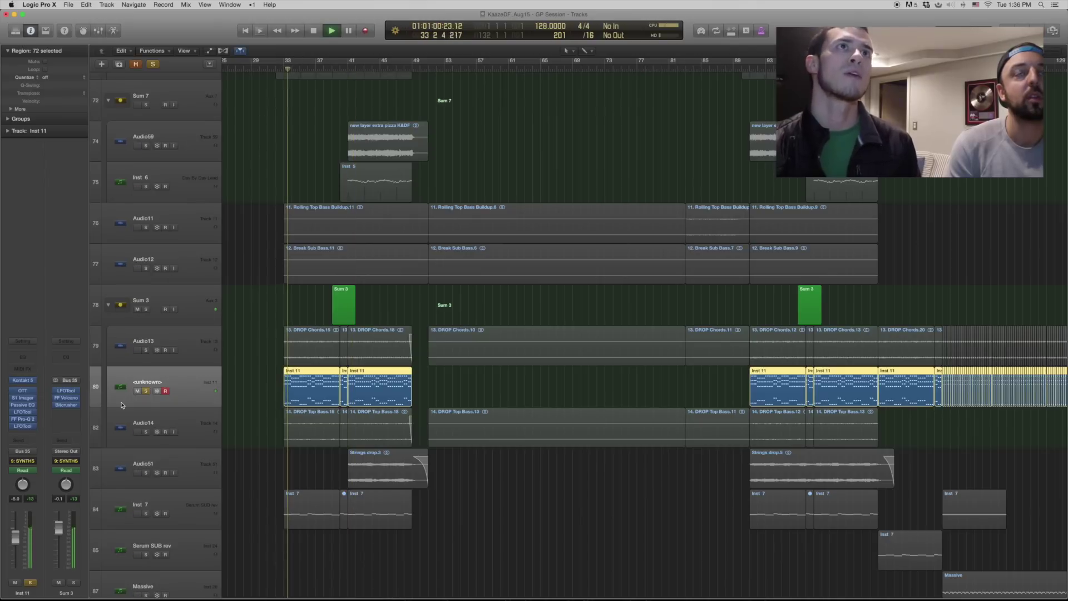
left_click(146, 309)
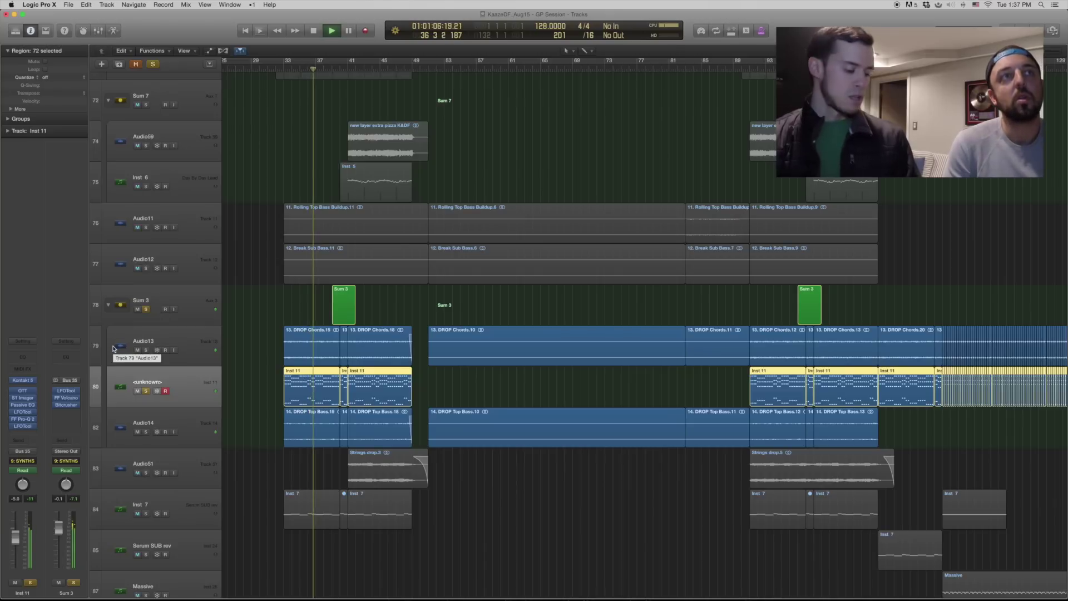
key("space")
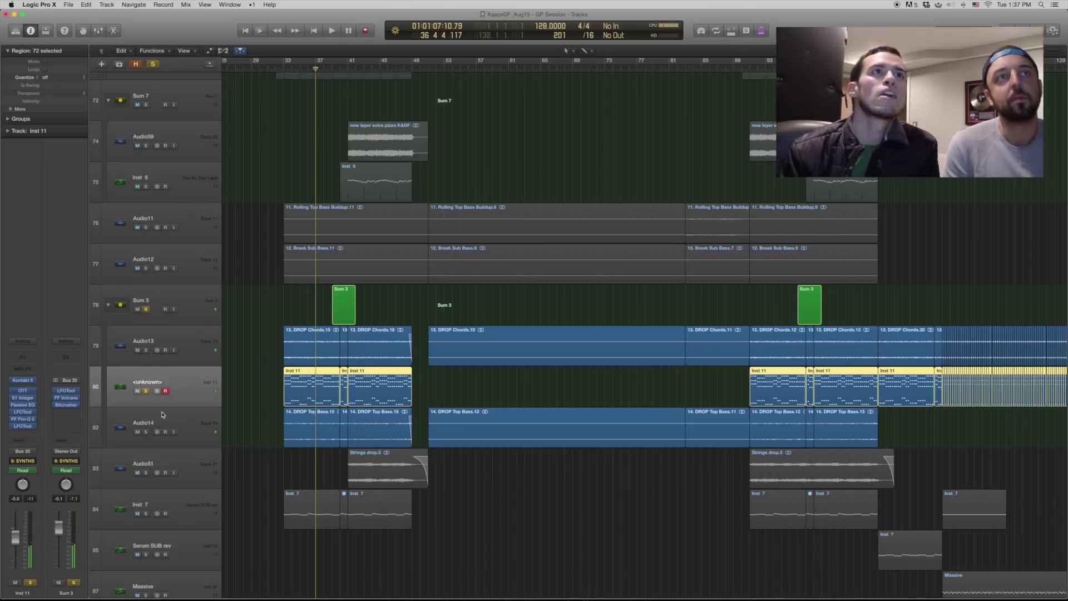
Select the Sum 3 stack and examine its LFOTool, Volcano and Bitcrusher automation around bars 40 and 41
left_click(157, 298)
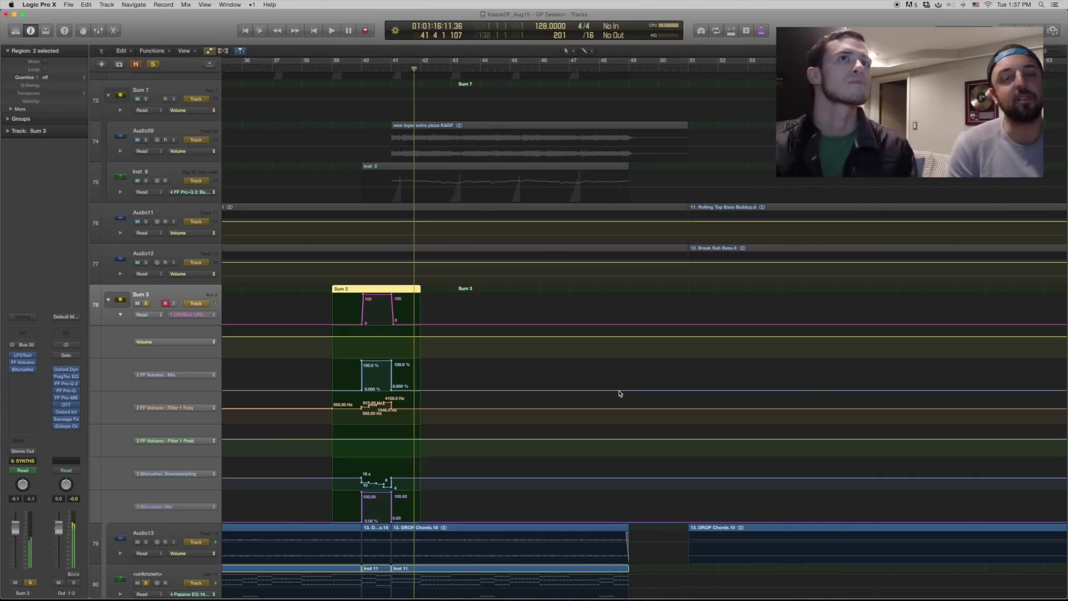
key("super+Right")
key("super+Right")
key("super+Right")
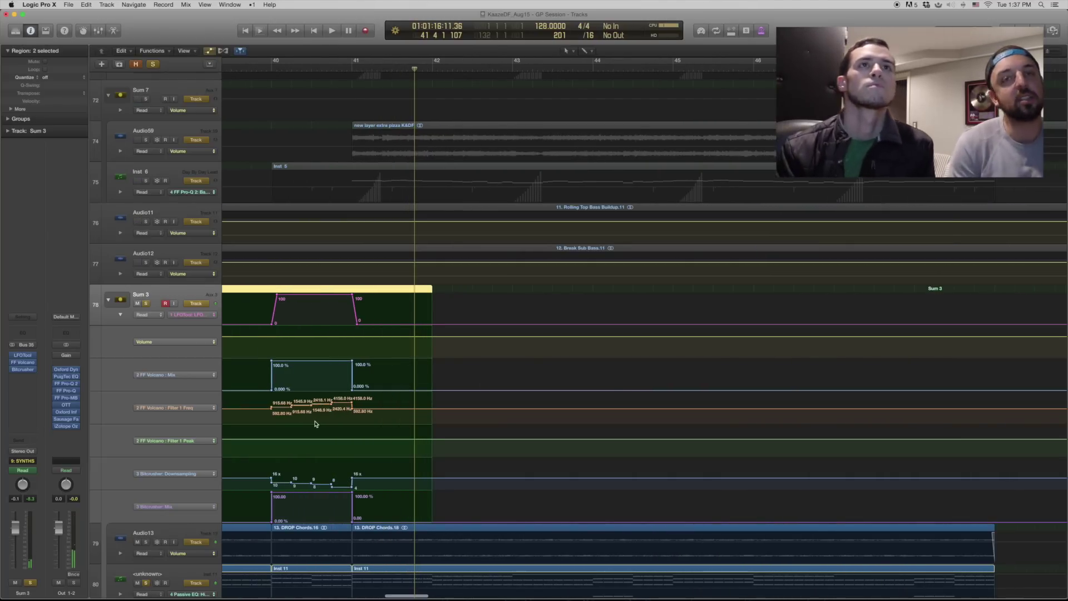
scroll(315, 424, "left", 2)
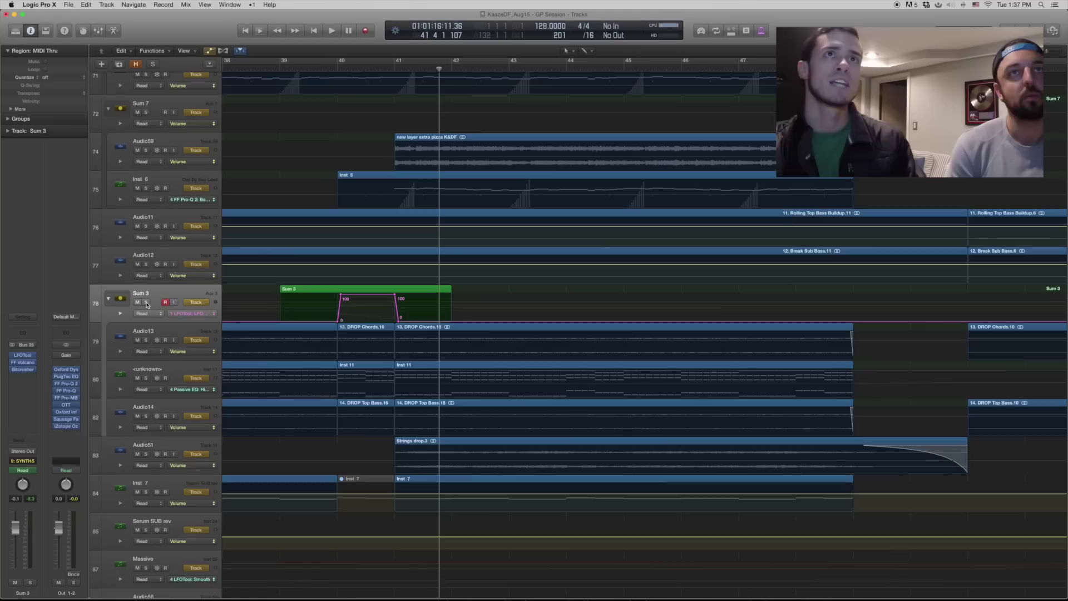
Clear the solo on Sum 3 and hide the track automation
key("super+Left")
key("super+Left")
key("super+Left")
left_click(146, 303)
key("a")
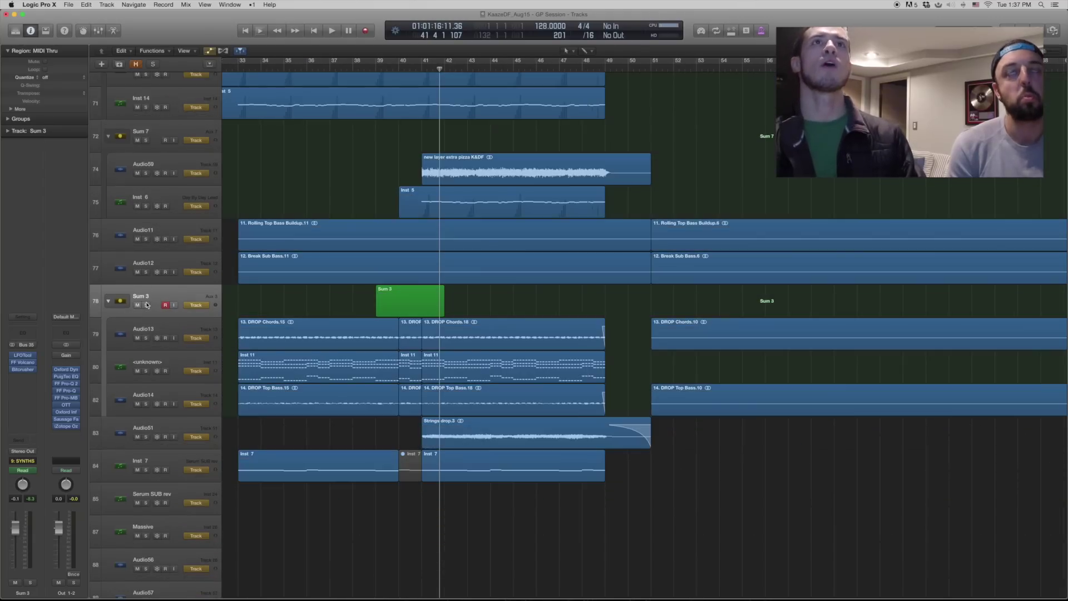
key("super+Down")
key("super+Down")
key("super+Down")
key("super+Down")
key("a")
Return to the Sum 1 lead tracks and place the playhead at bar 45
key("super+Up")
key("super+Up")
key("super+Up")
key("super+Left")
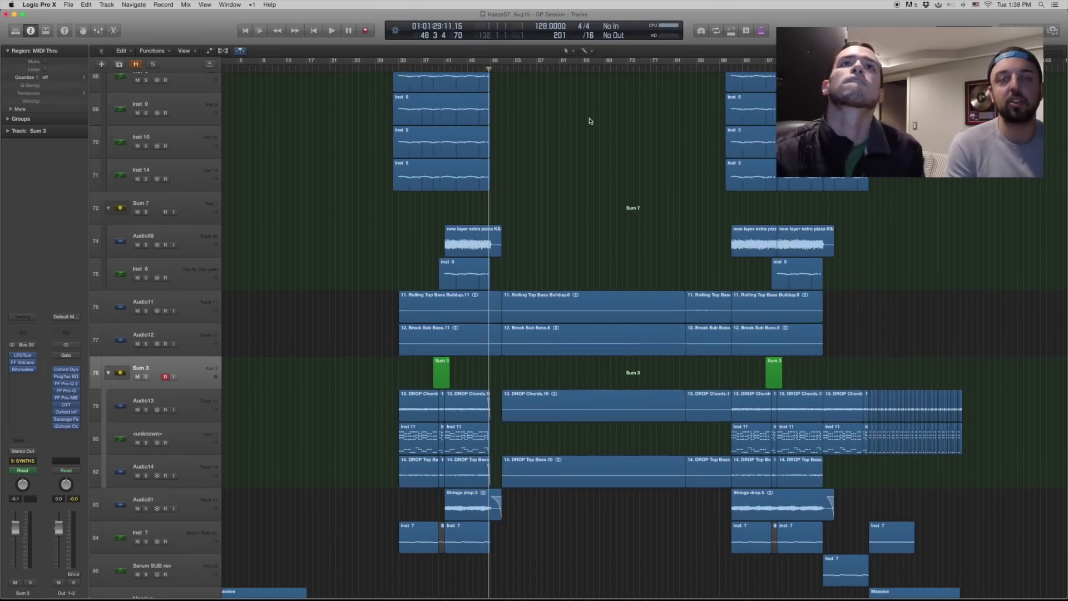
scroll(586, 125, "up", 10)
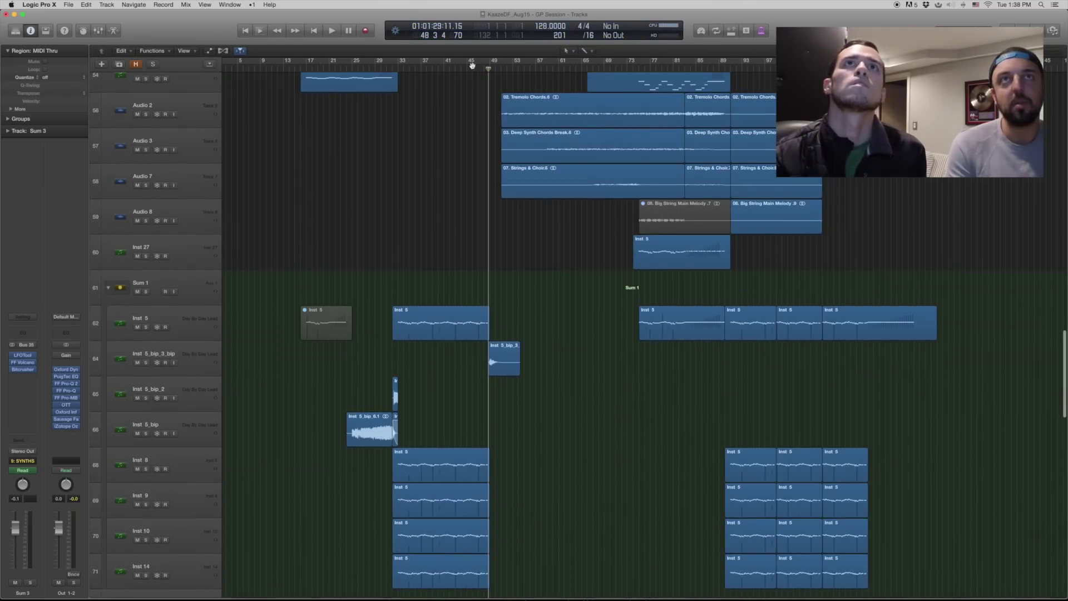
left_click(473, 65)
Solo the Inst 5 lead and the Inst 5_bip_3_bip track for the transition around bar 49
key("super+Right")
key("super+Right")
key("super+Right")
key("super+Right")
key("super+Right")
key("super+Right")
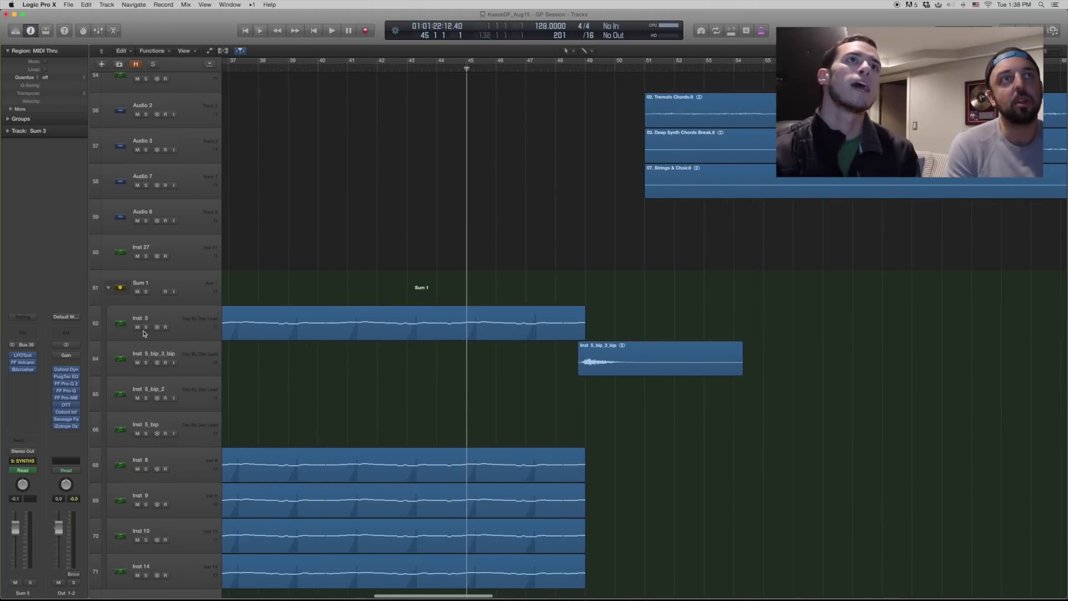
left_click(164, 329)
left_click(146, 326)
left_click(139, 365)
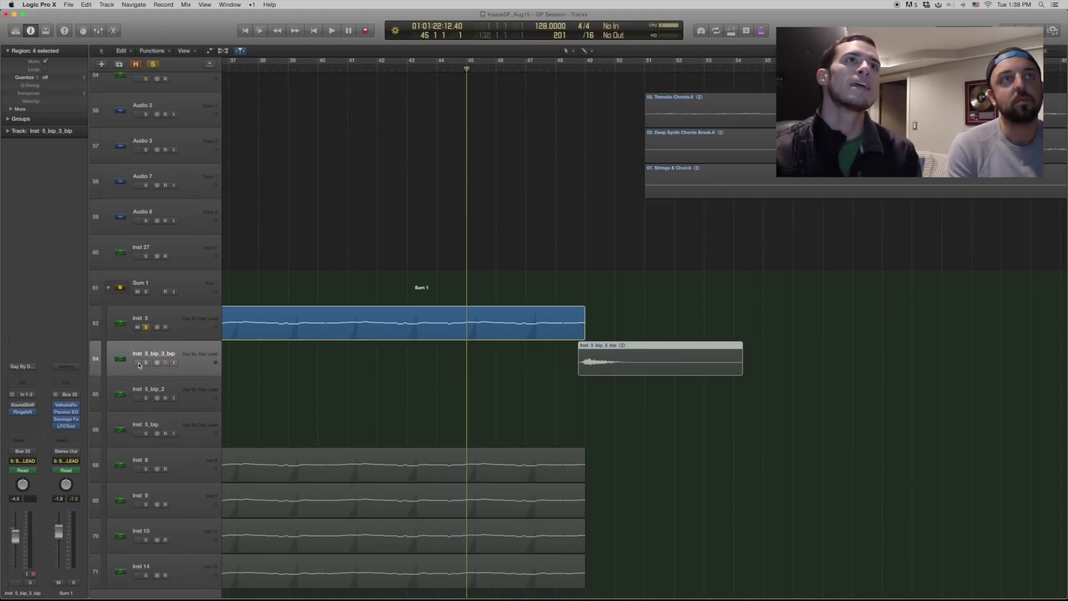
left_click(145, 363)
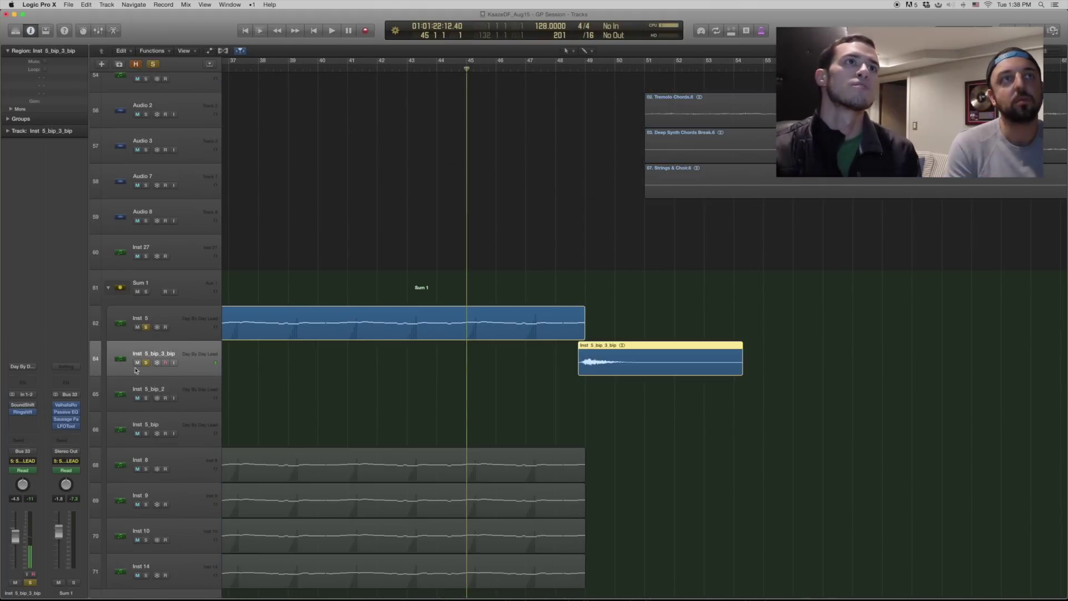
Open the Ringshifter on Inst 5_bip_3_bip, add a stereo Ringshifter to Inst 5, and keep only the new one open
left_click(25, 414)
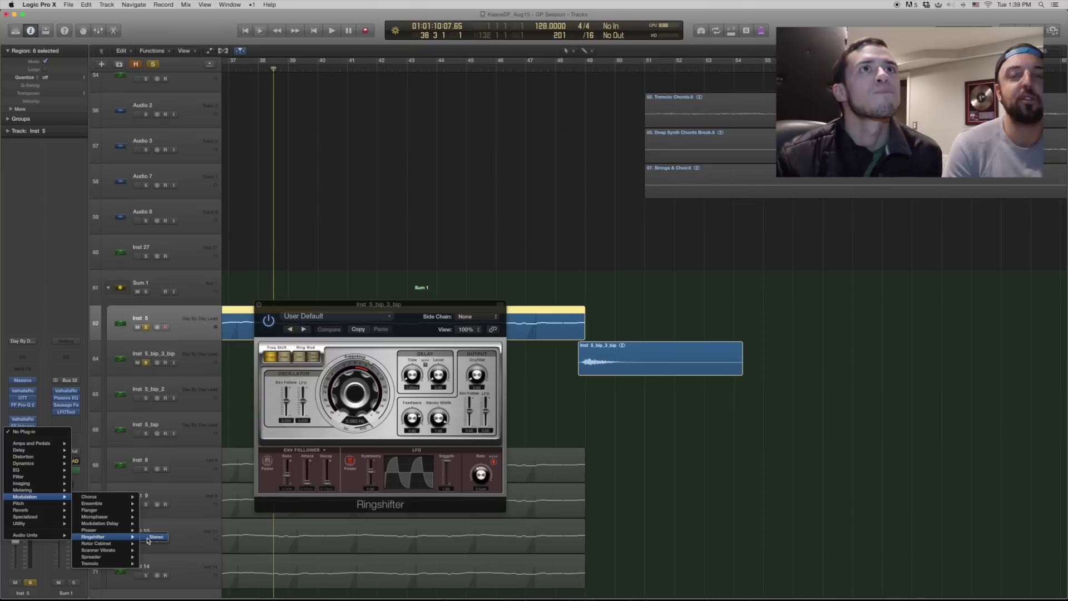
left_click(147, 538)
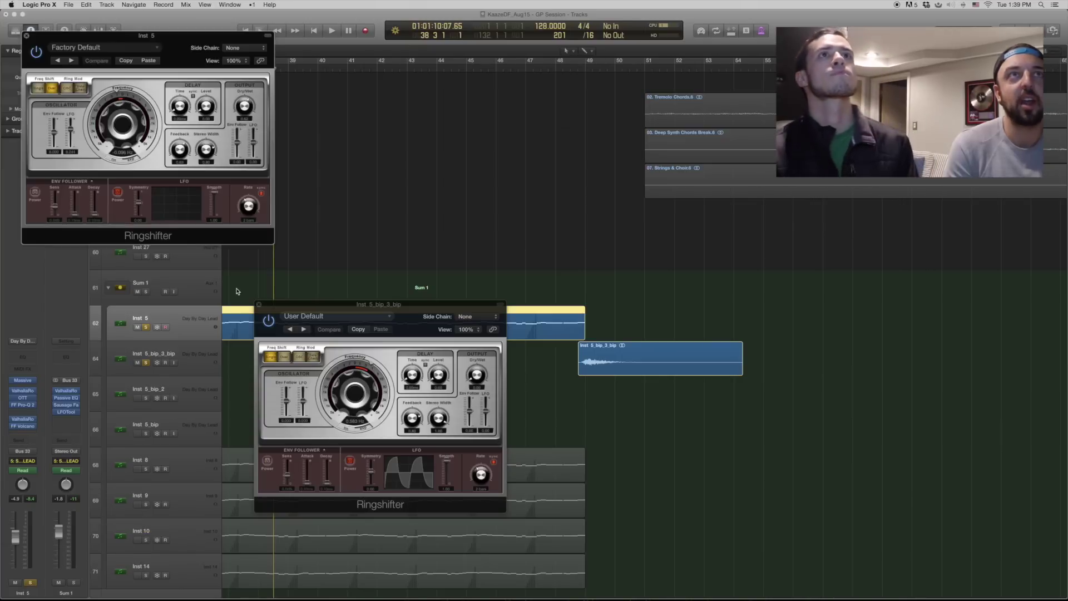
left_click(259, 305)
left_click(258, 304)
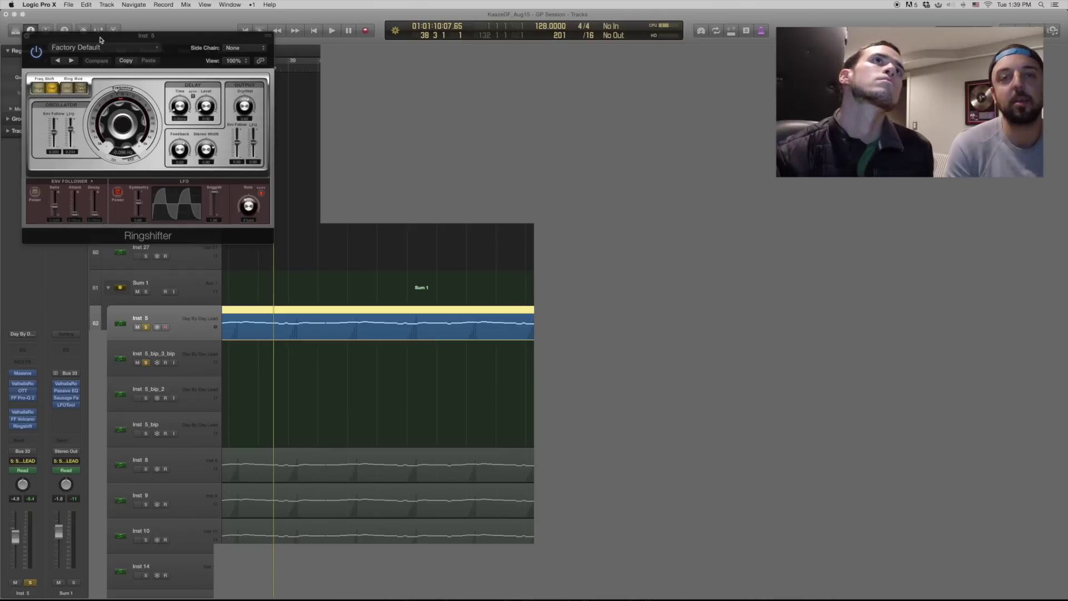
left_click_drag(101, 38, 400, 370)
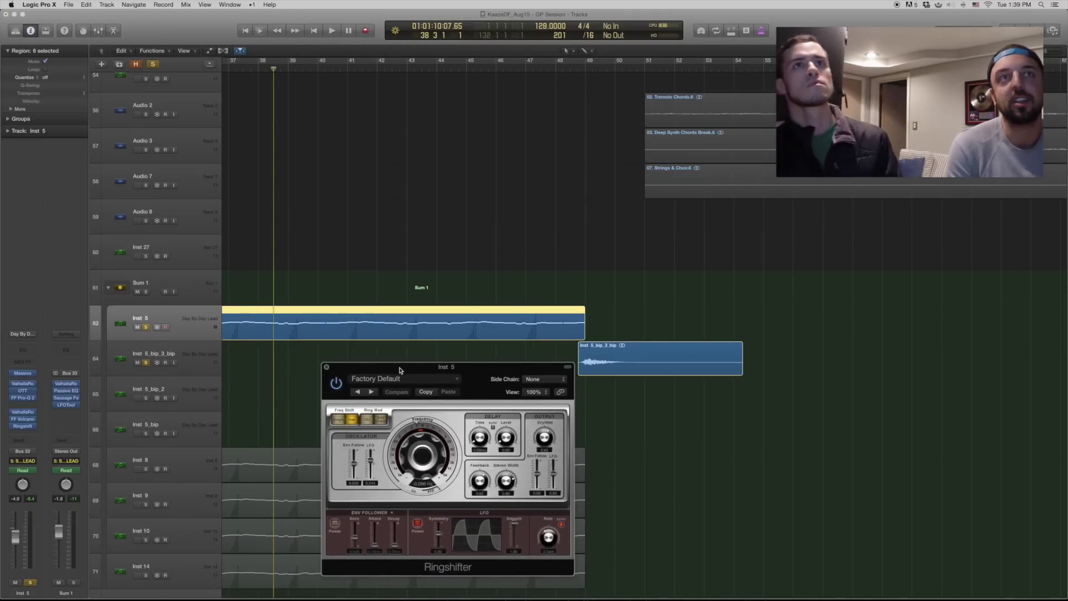
Reset the Inst 5 Ringshifter's LFO amount, switch it to single frequency-shift mode, and adjust its frequency during playback
scroll(307, 434, "down", 1)
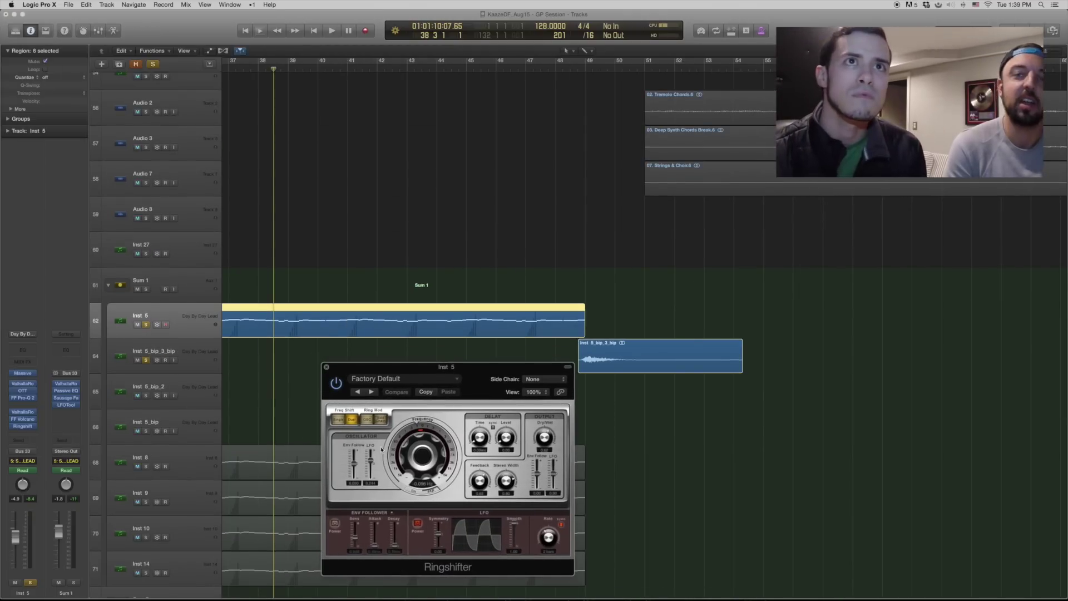
left_click(370, 461, "alt")
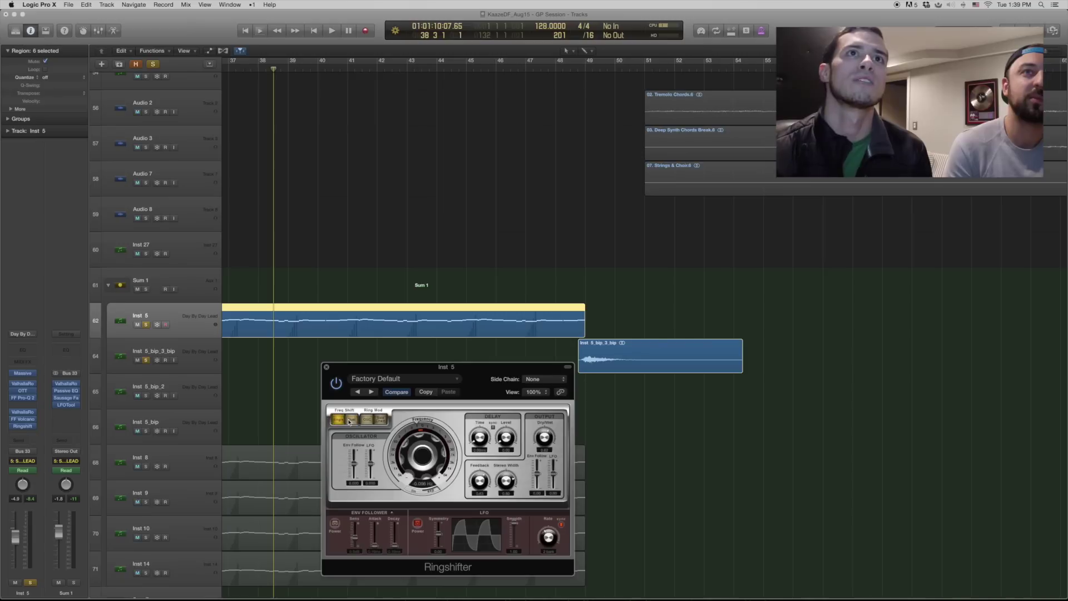
left_click(335, 422)
key("space")
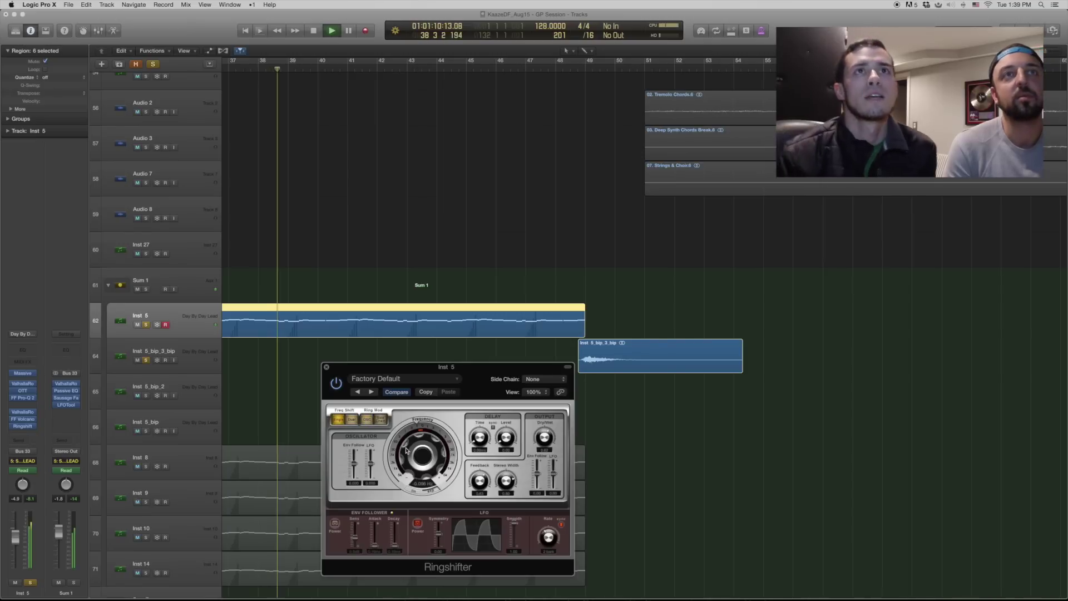
mouse_move(425, 467)
left_mouse_down()
mouse_move(421, 479)
mouse_move(418, 458)
left_mouse_up()
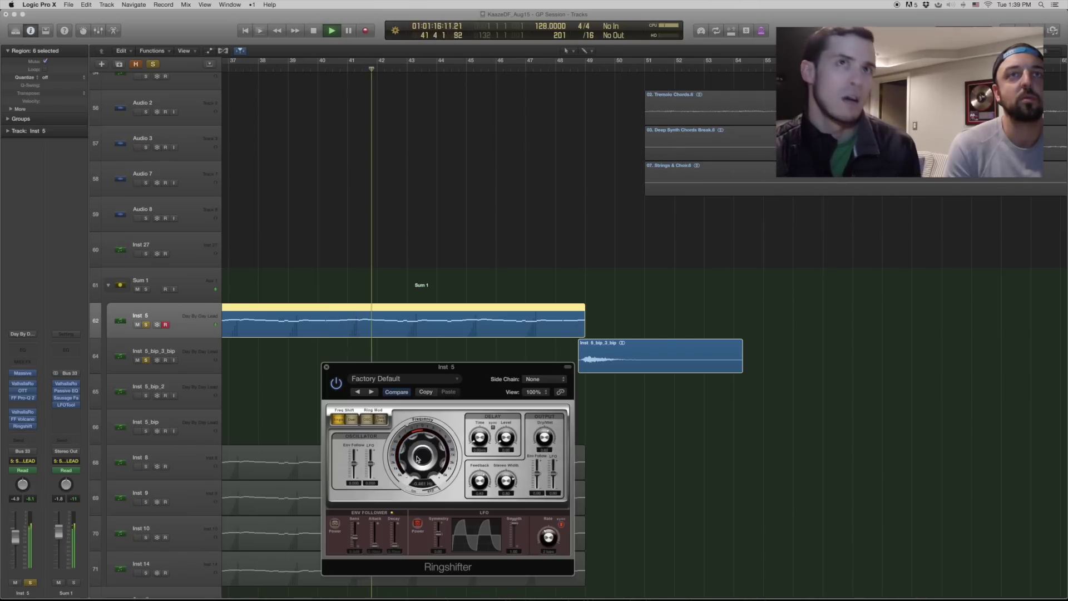